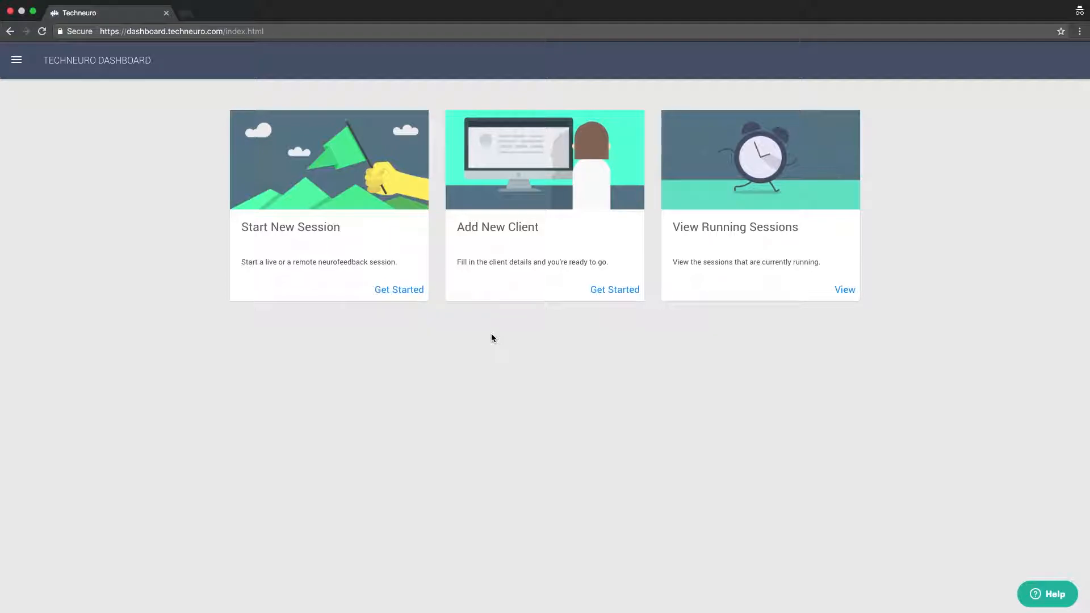
Start creating a new home session for the second client in the clients list
left_click(406, 290)
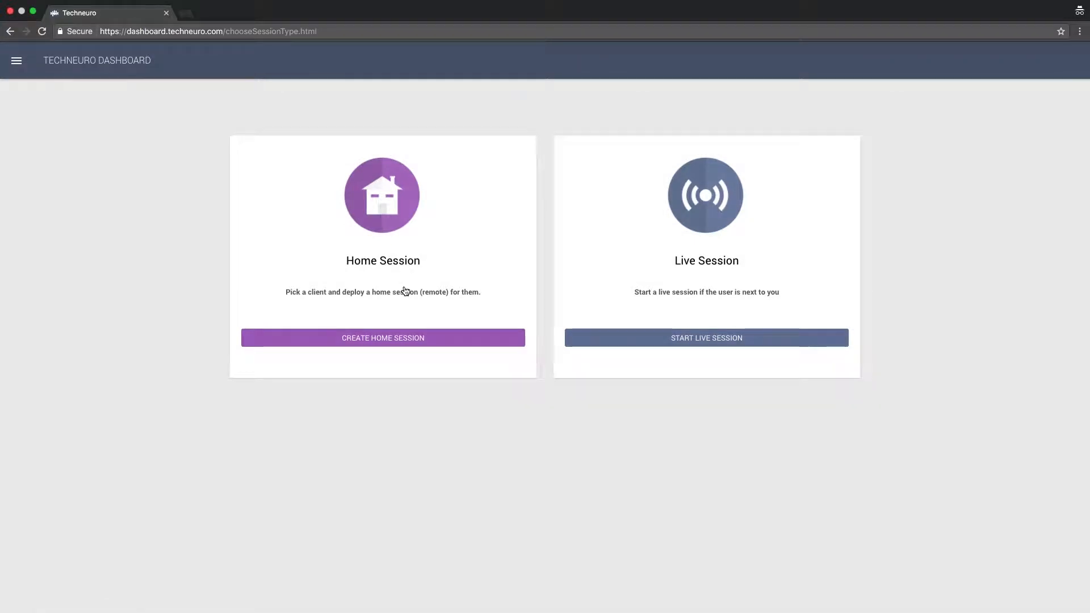
left_click(16, 60)
left_click(57, 242)
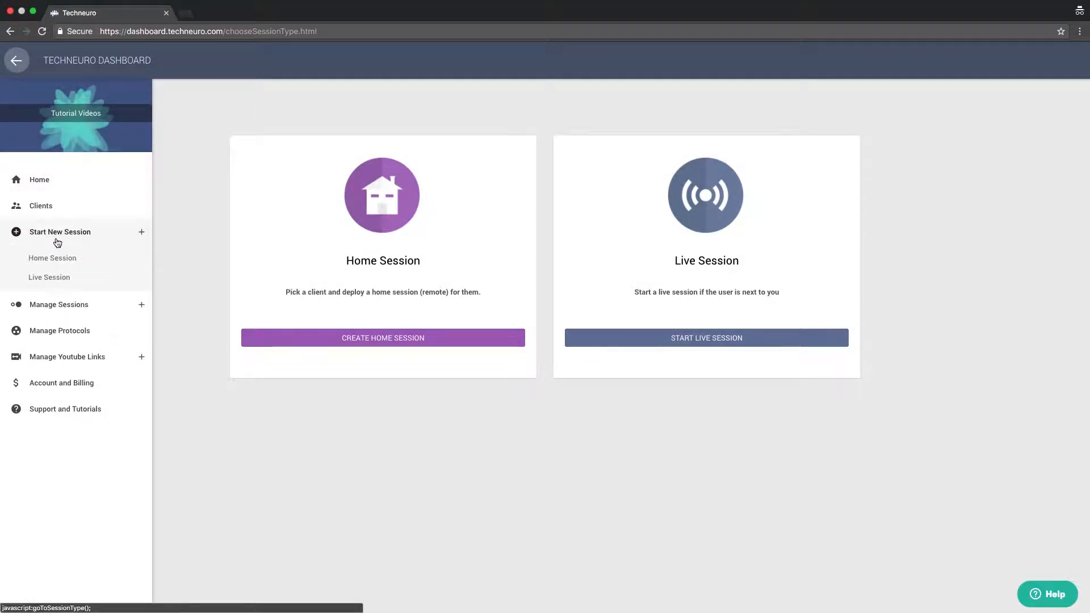
left_click(57, 266)
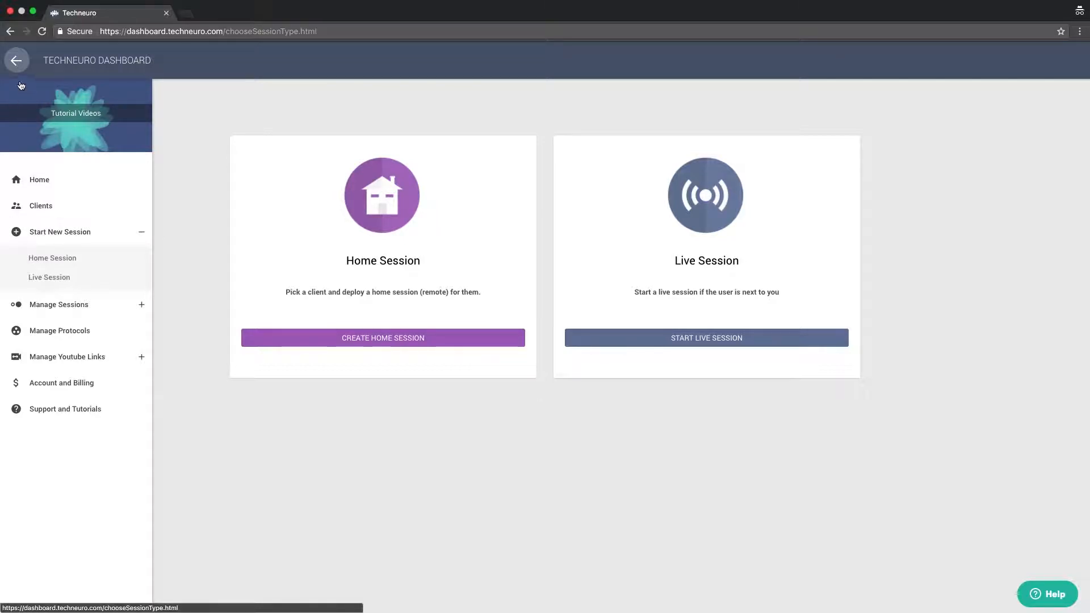
left_click(313, 330)
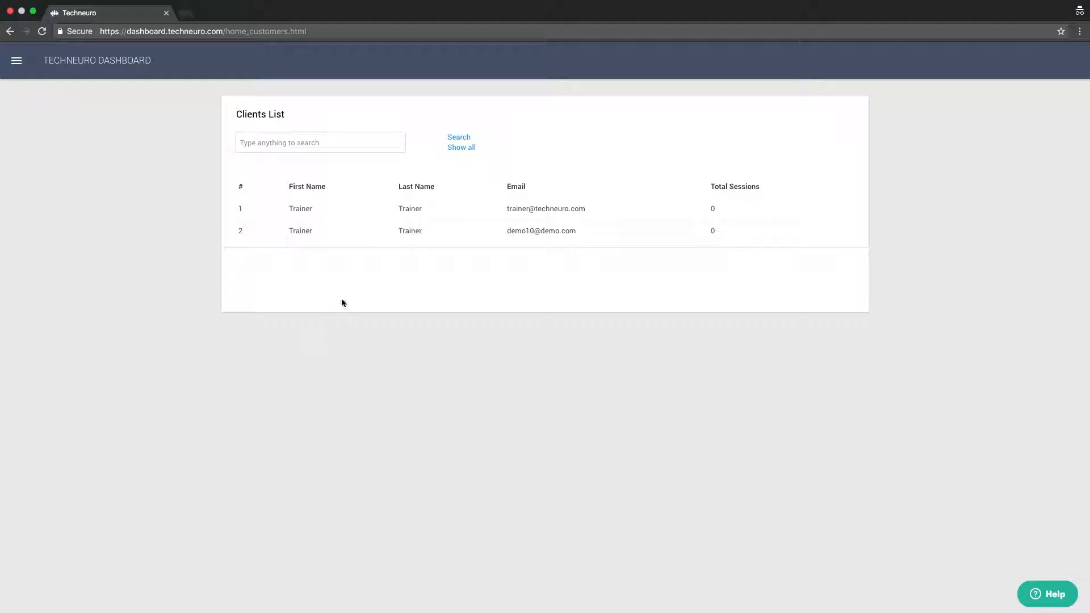
left_click(407, 233)
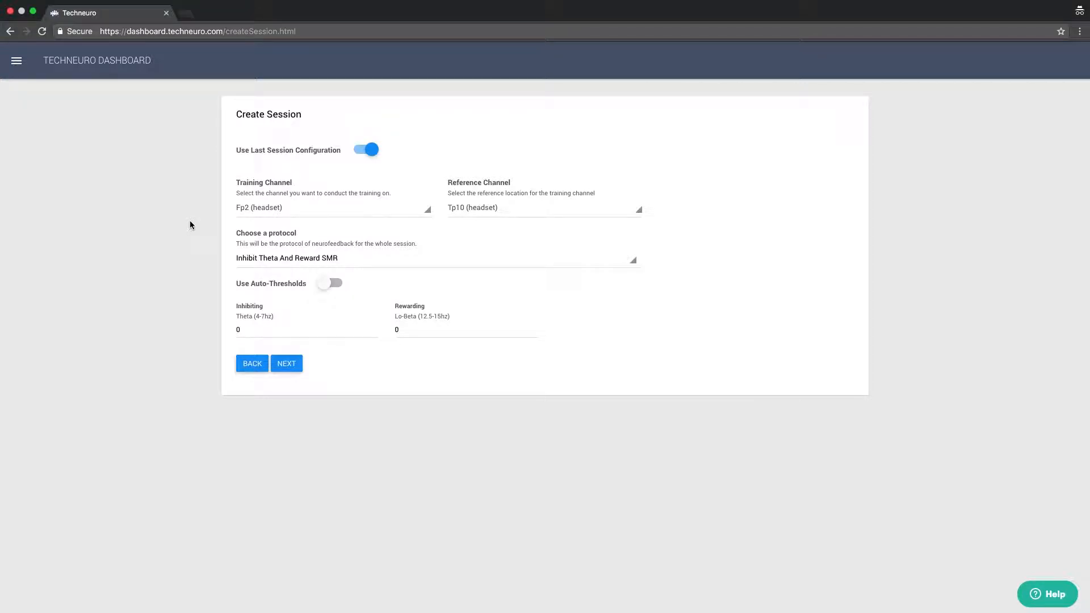
Set the session's training channel to Right auxiliary
left_click(369, 155)
left_click(369, 154)
left_click(327, 208)
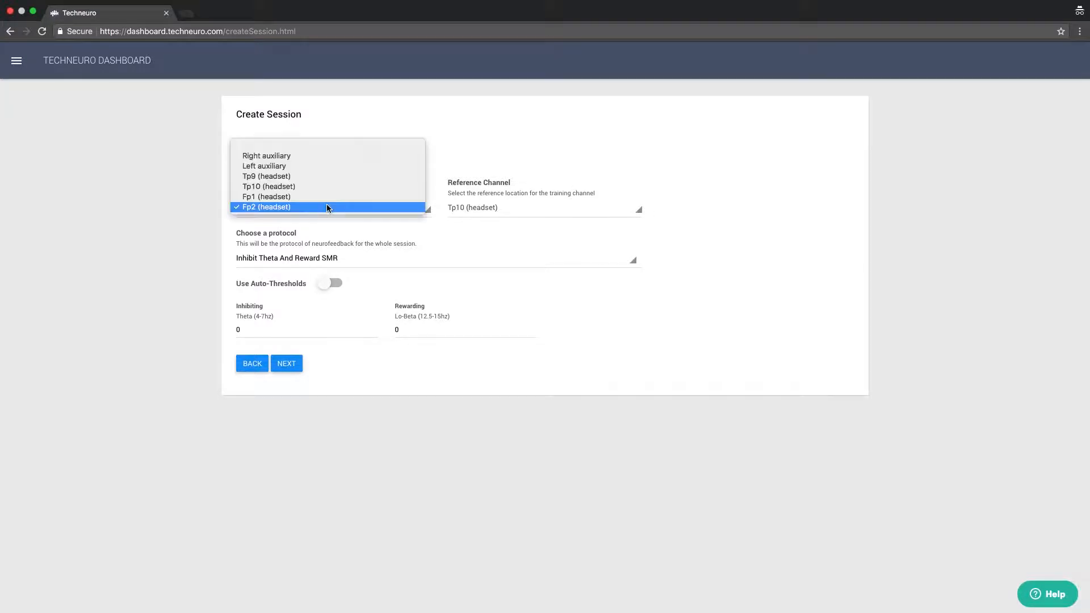
left_click(326, 158)
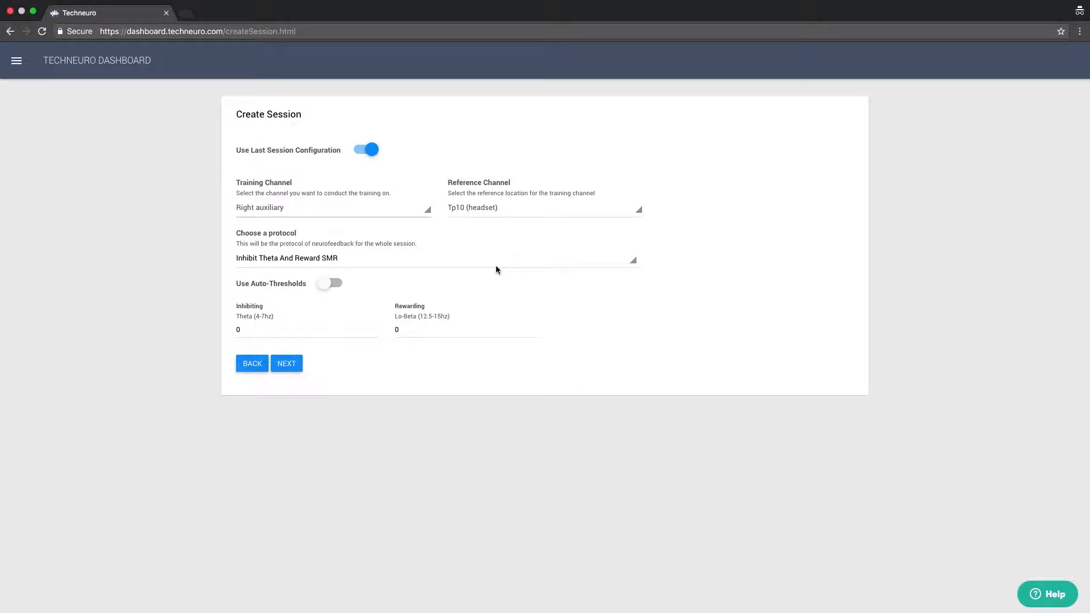
left_click(416, 212)
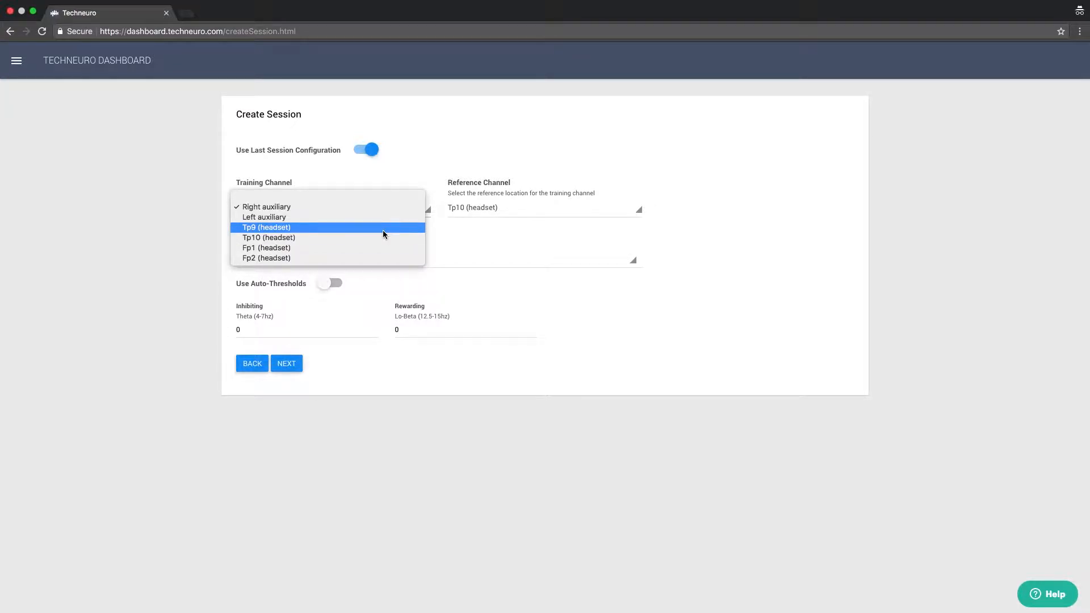
left_click(504, 226)
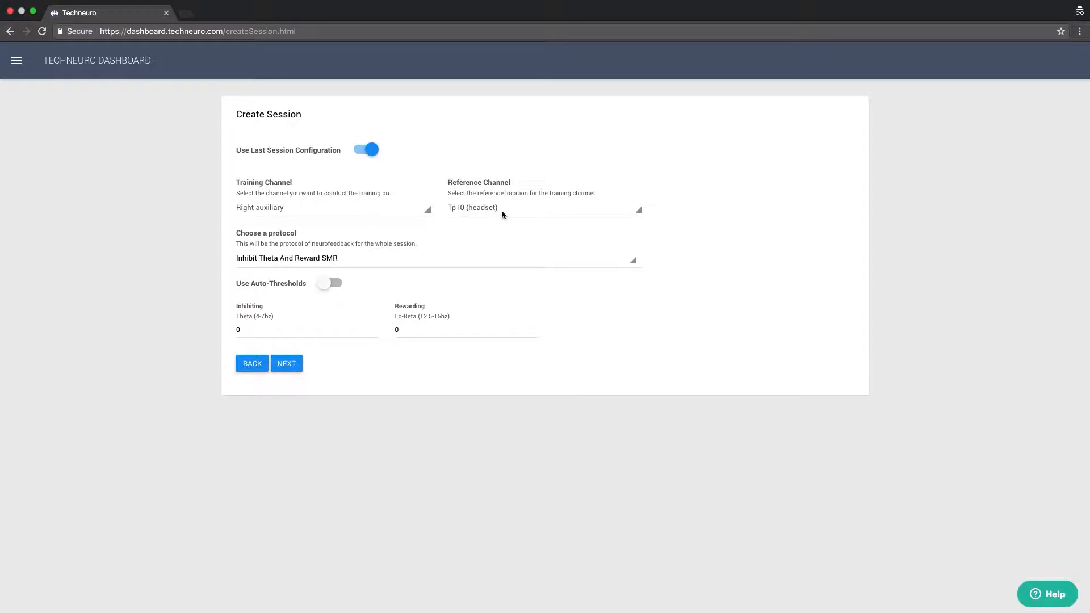
Review the available reference channels and protocols, keeping Tp10 (headset) and Inhibit Theta And Reward SMR selected
left_click(502, 210)
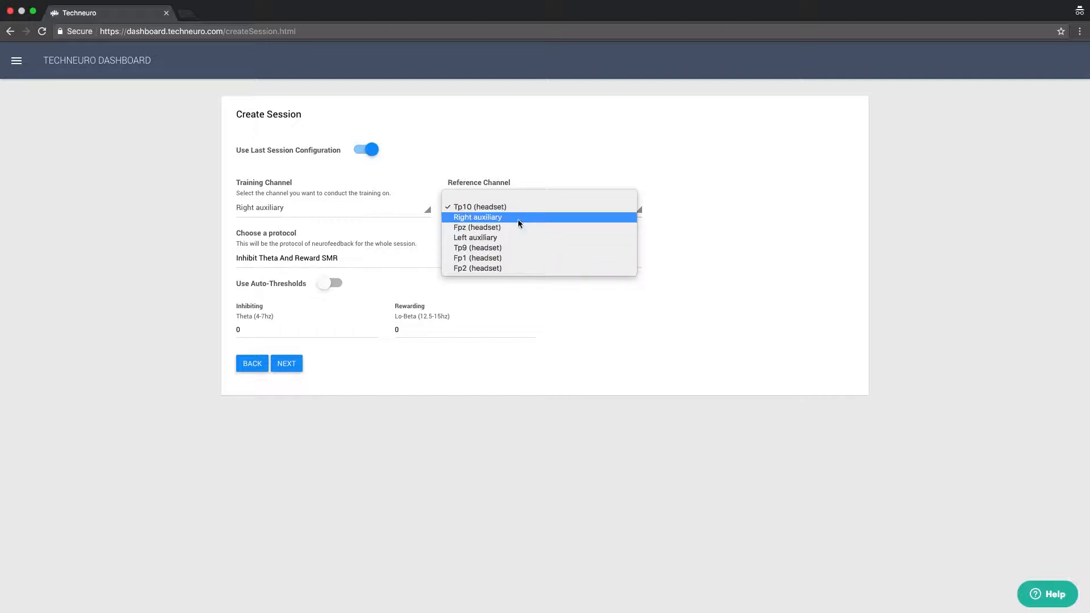
left_click(516, 208)
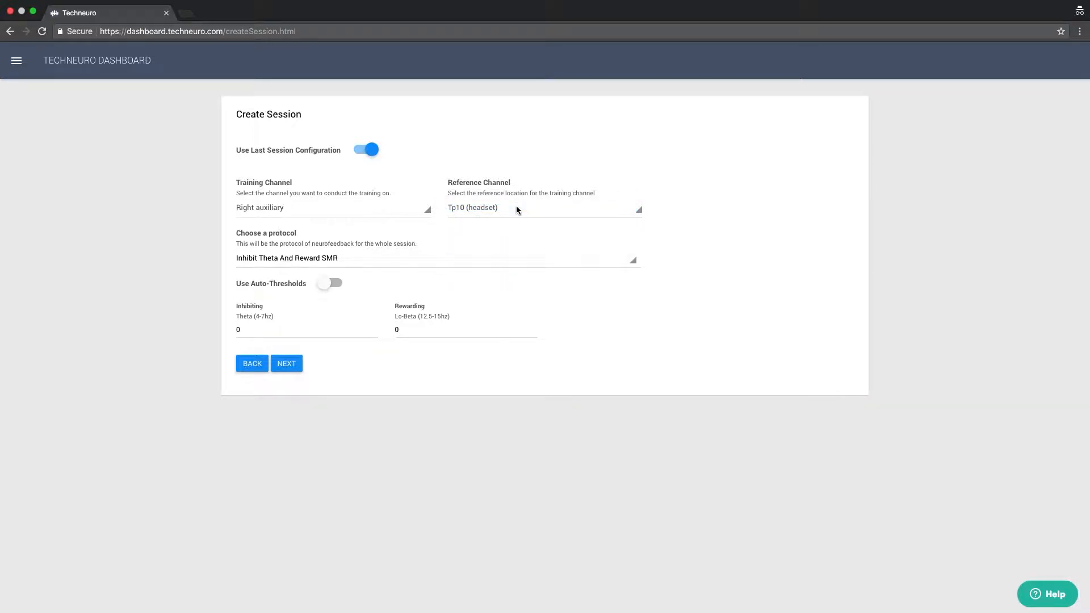
left_click(516, 209)
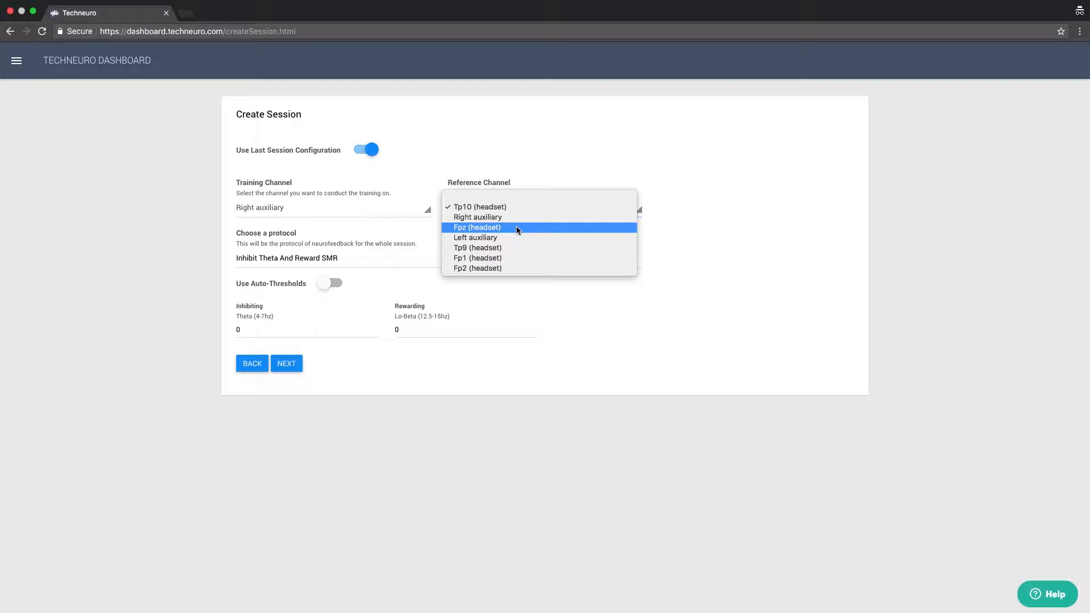
left_click(504, 158)
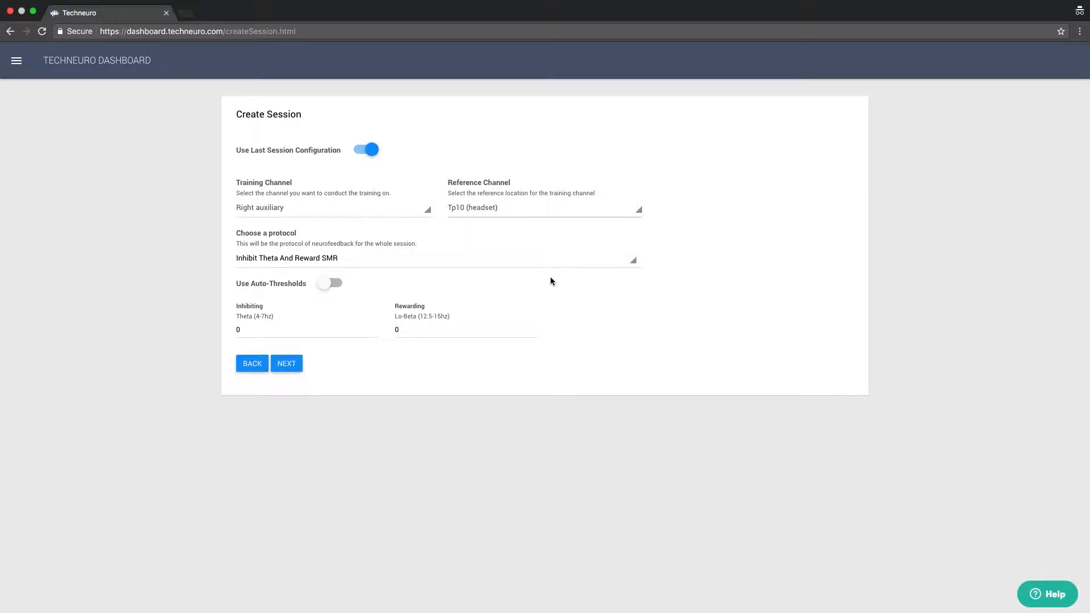
left_click(633, 260)
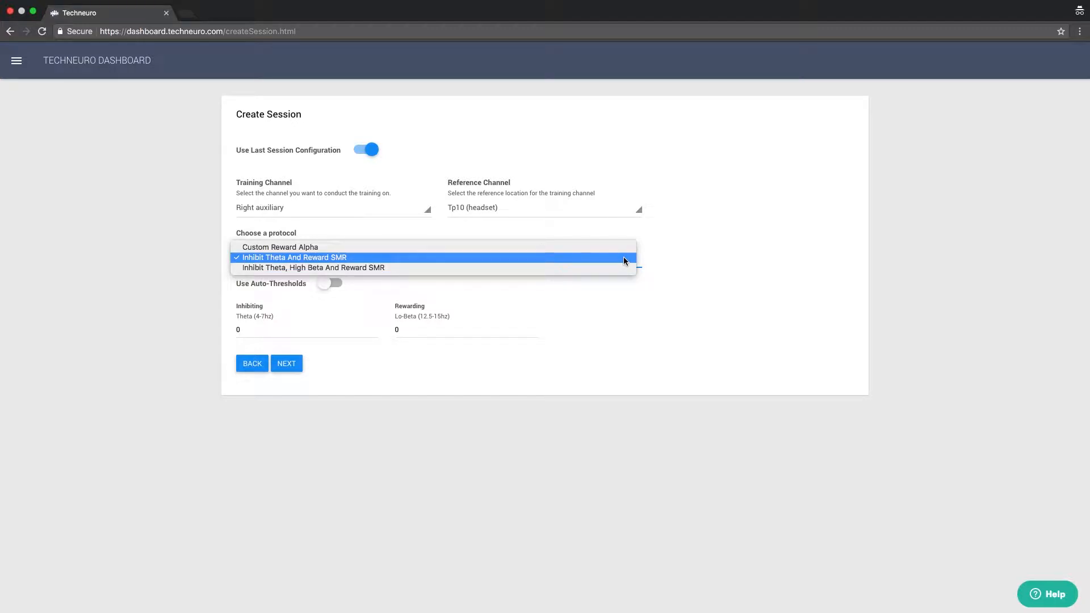
left_click(697, 288)
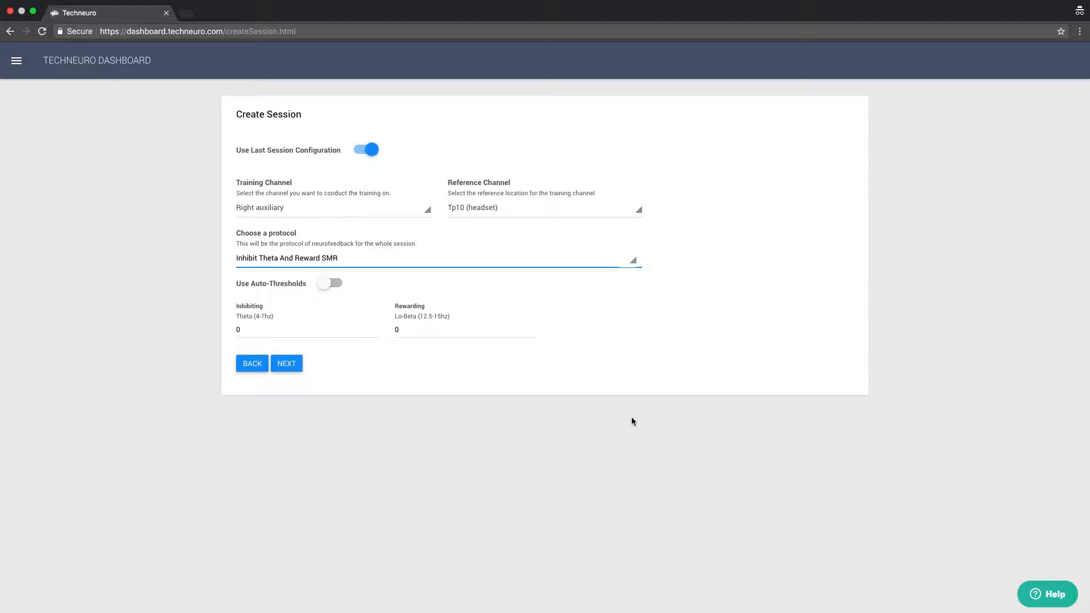
Turn off the last session configuration, enable auto-thresholds with the success rates expanded, and continue to the program settings
left_click(366, 149)
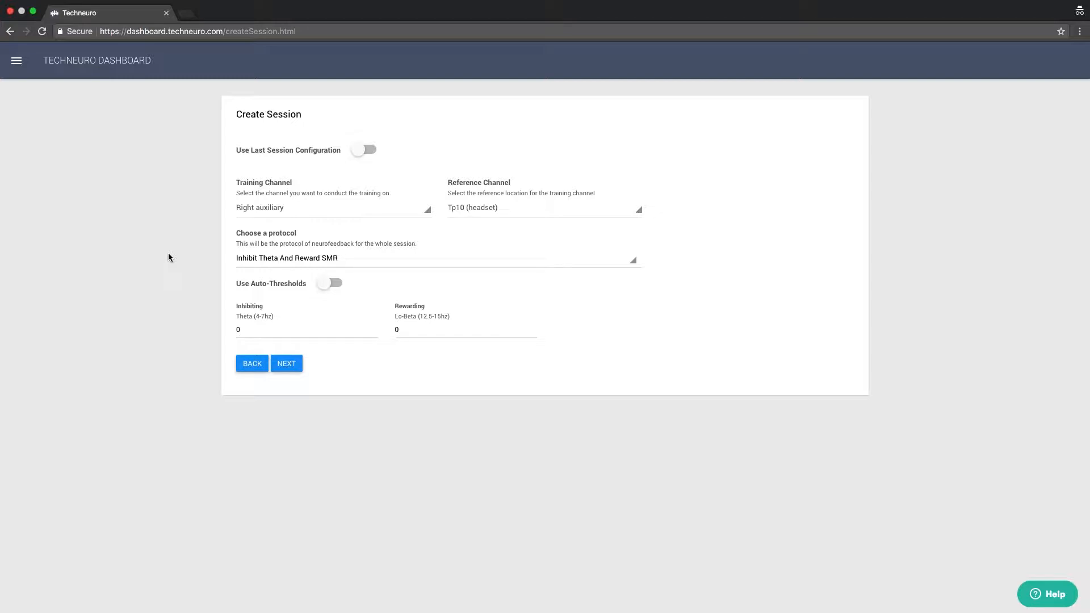
left_click(329, 284)
left_click(330, 284)
left_click(330, 284)
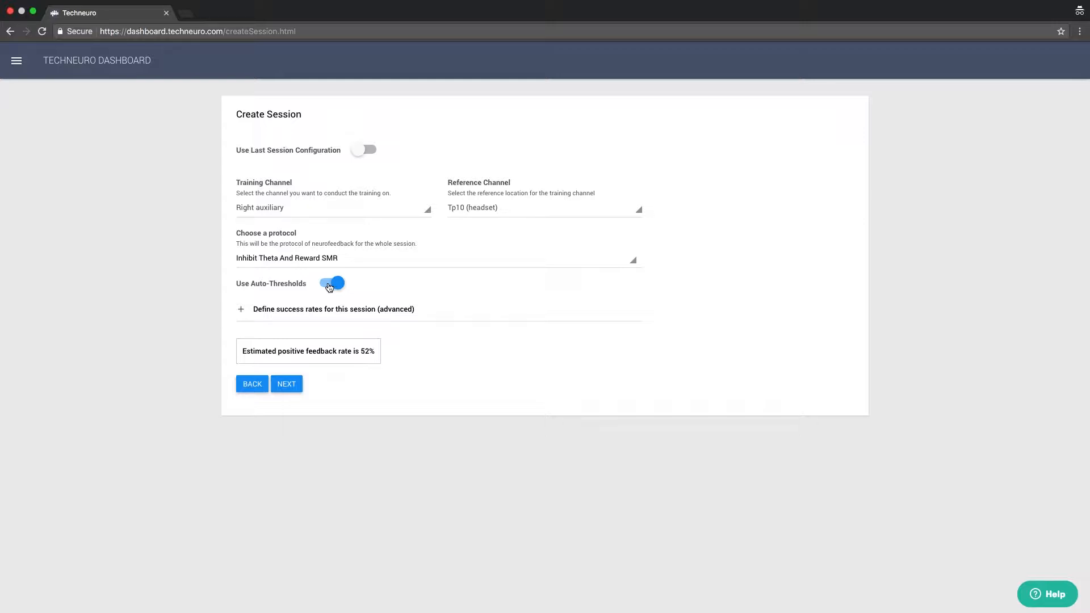
left_click(242, 310)
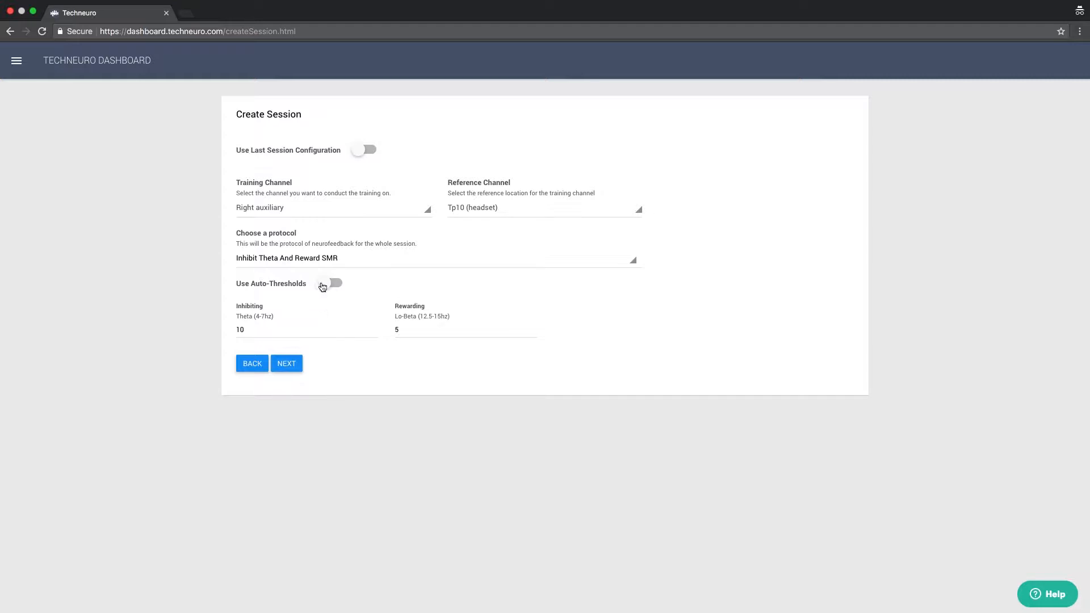
left_click(324, 285)
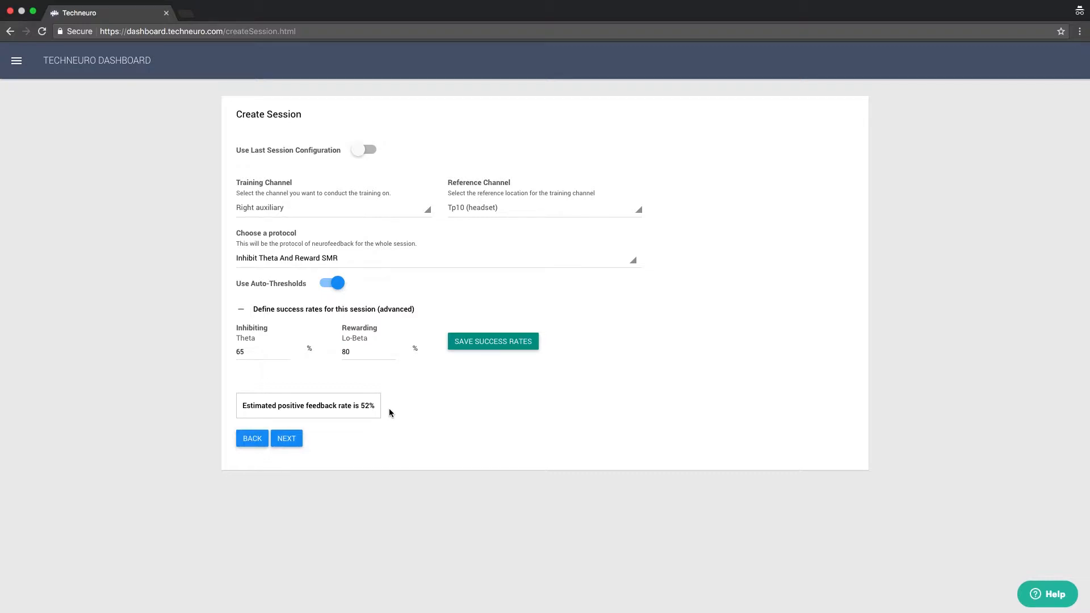
left_click(279, 436)
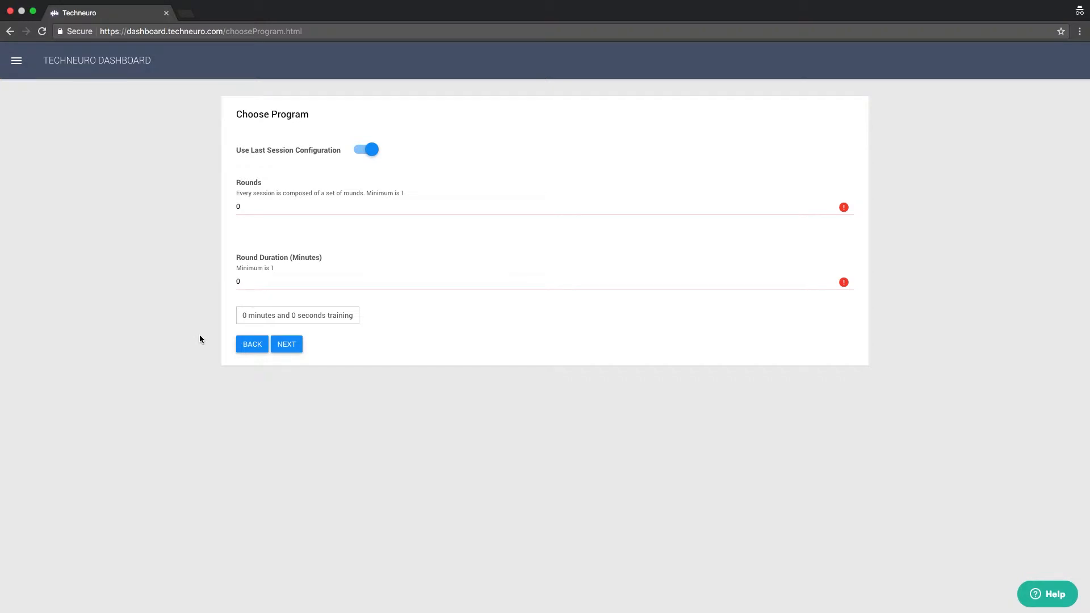
double_click(249, 207)
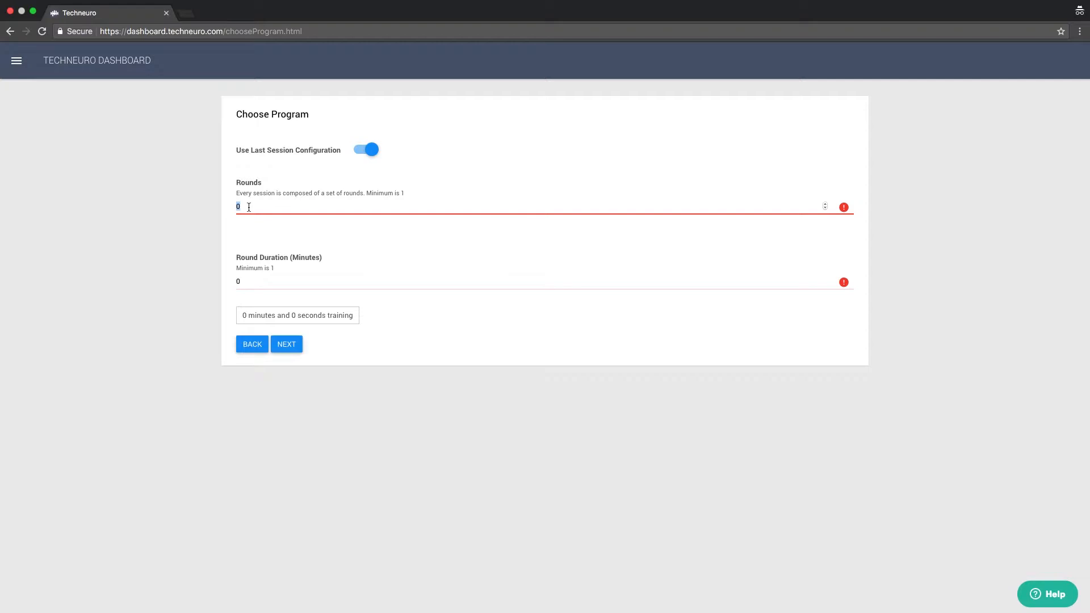
type("5")
left_click(233, 221)
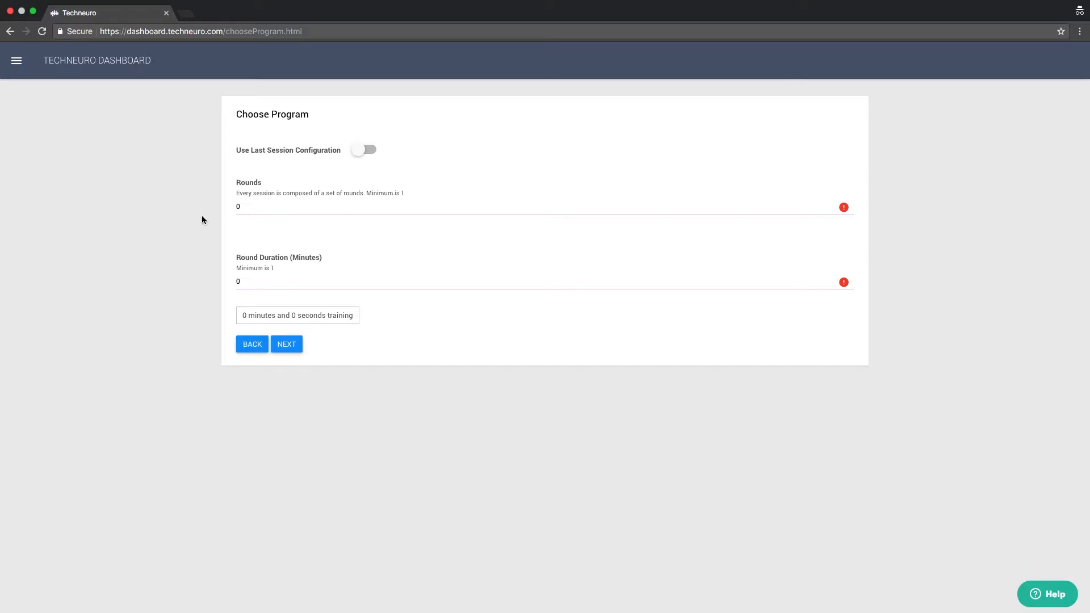
Set the program to 5 rounds of 6 minutes each and continue to the home session options
double_click(253, 210)
type("5")
double_click(263, 283)
type("6")
left_click(208, 305)
left_click(289, 345)
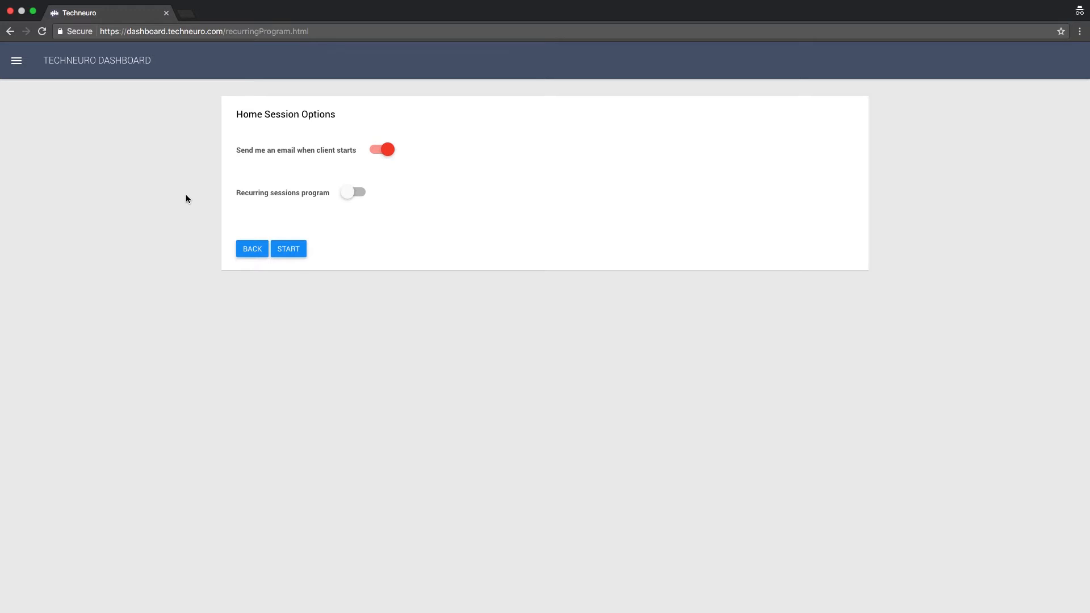
Enable a recurring sessions program with 5 sessions and start the home session program
left_click(349, 194)
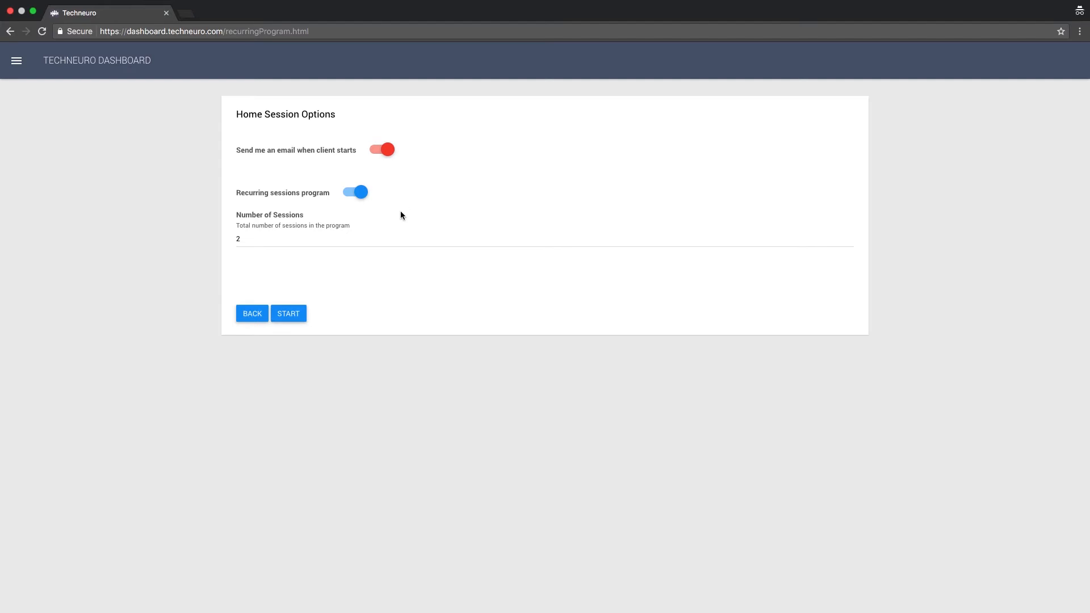
left_click(384, 246)
type("5")
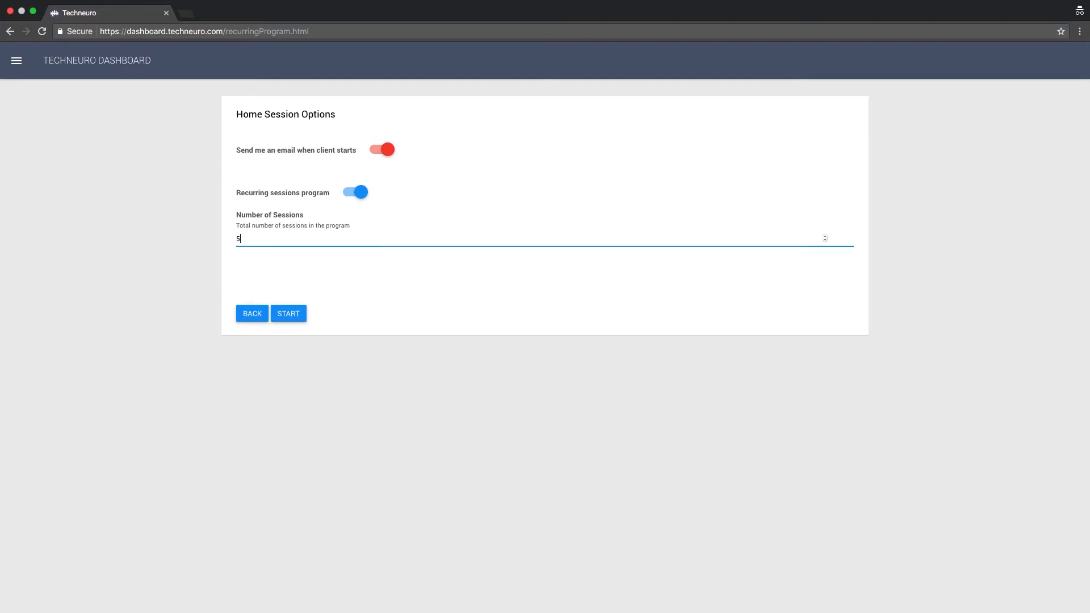
left_click(384, 262)
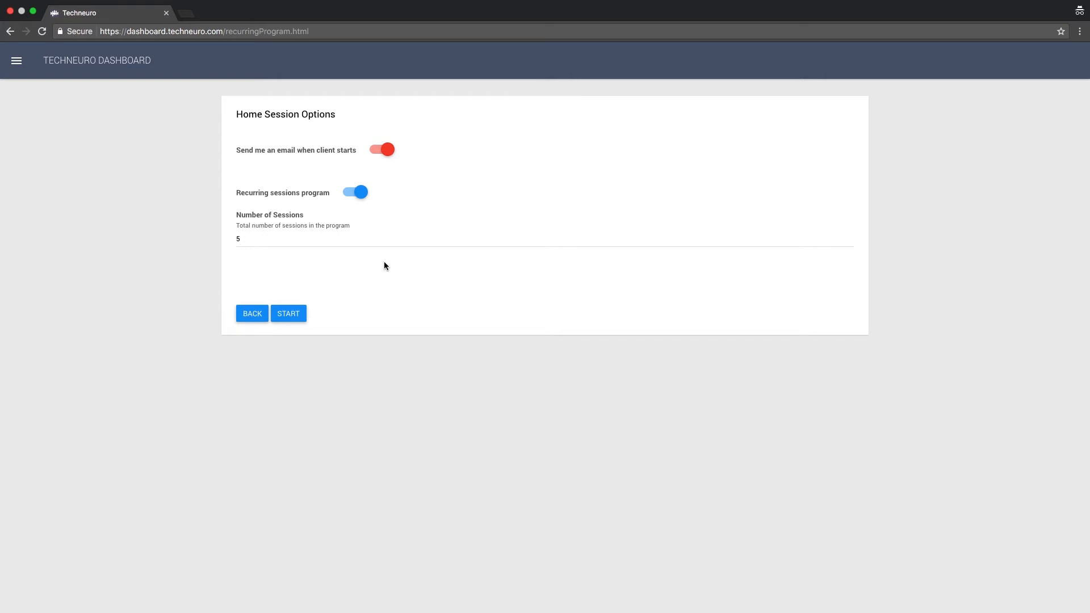
left_click(294, 250)
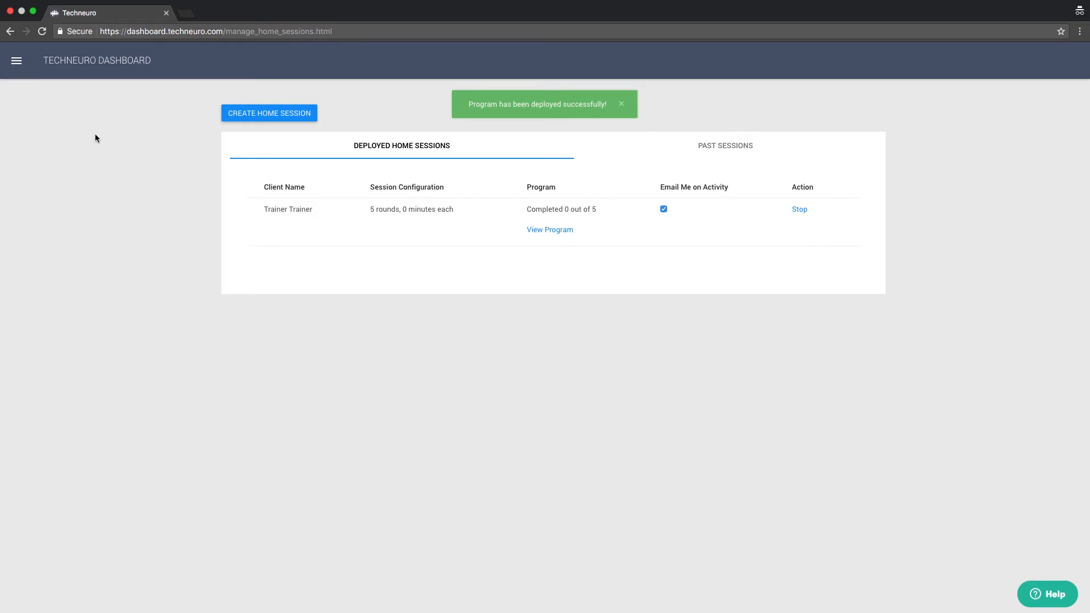
Open the list of deployed home sessions from the session management area
left_click(16, 62)
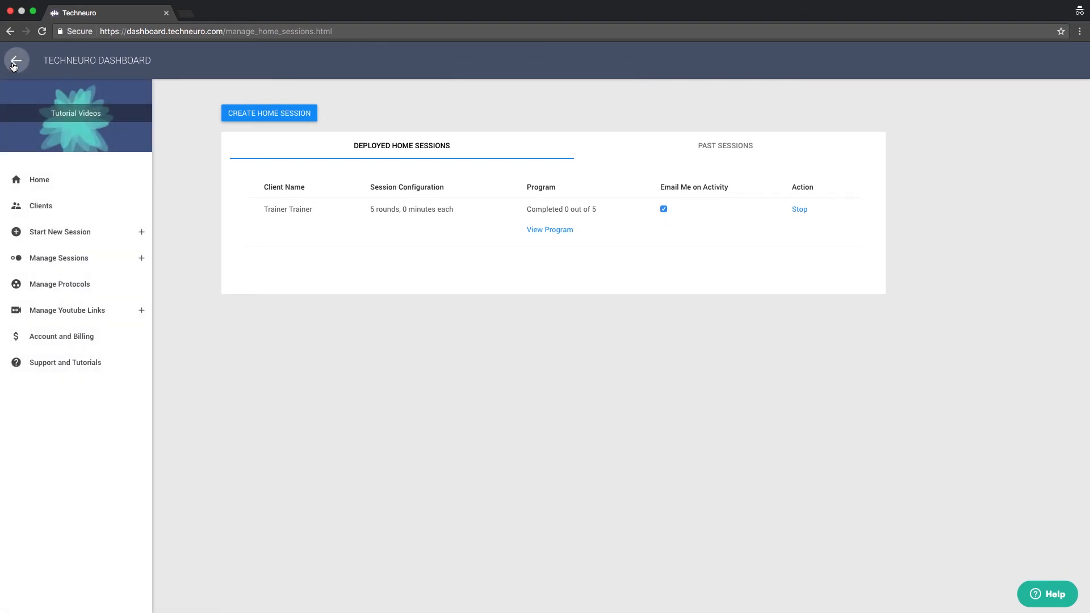
left_click(96, 270)
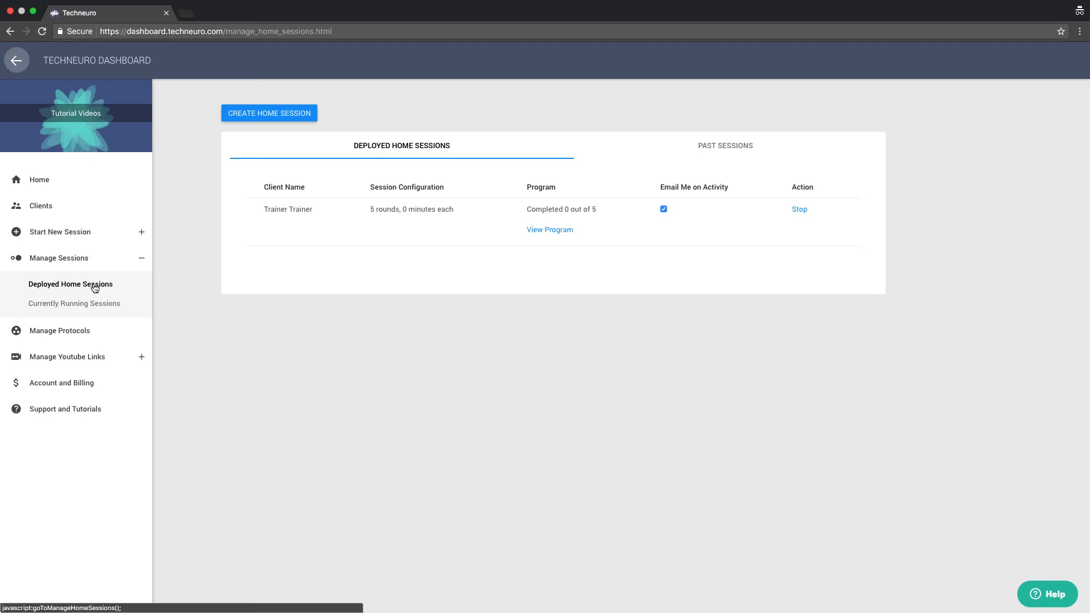
left_click(95, 289)
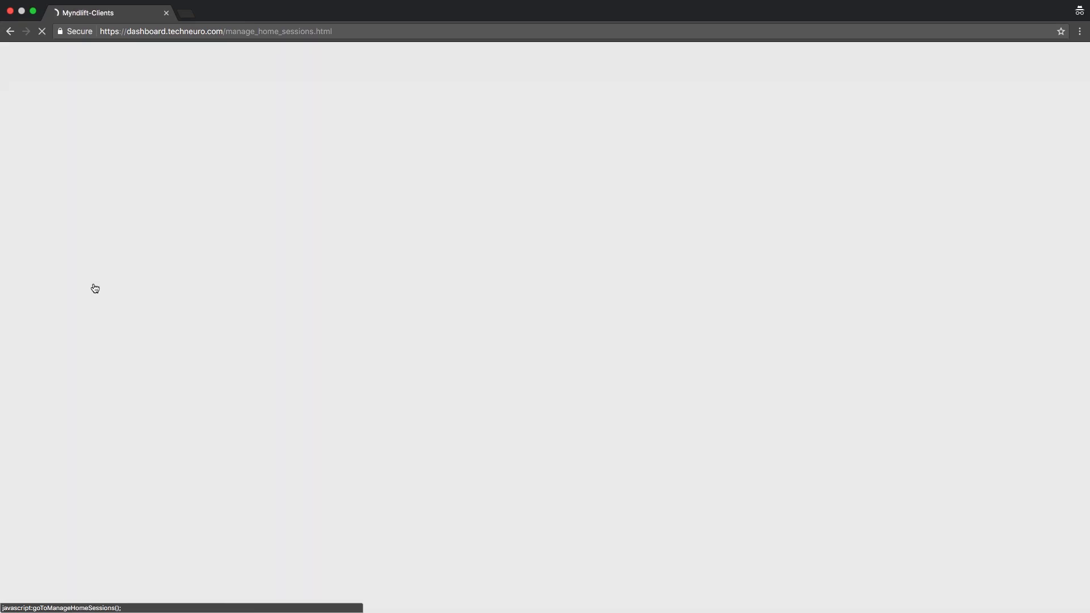